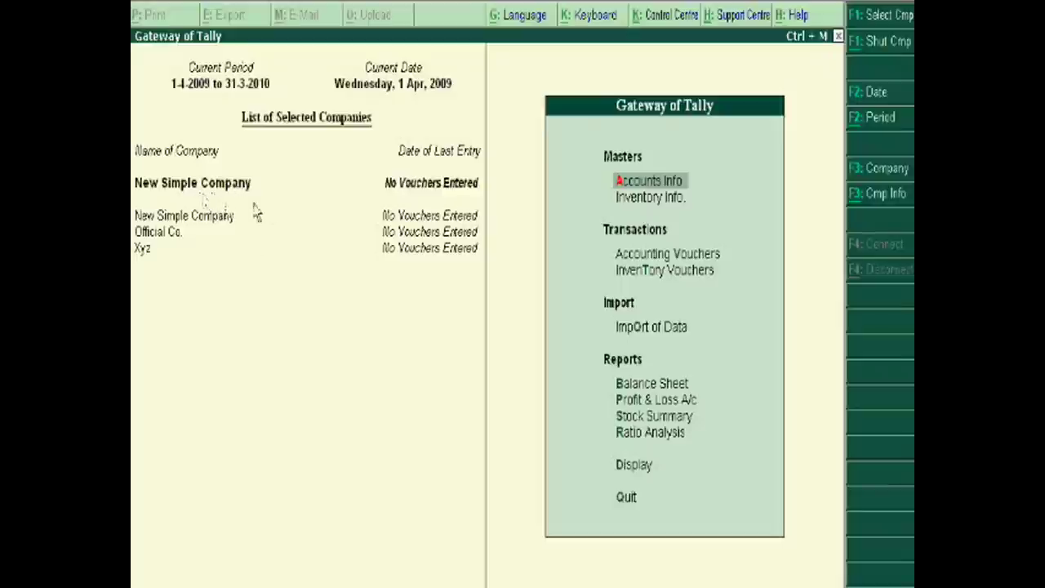
# Step: Open Single Group Display under Accounts Info > Groups for New Simple Company
pyautogui.click(628, 182)
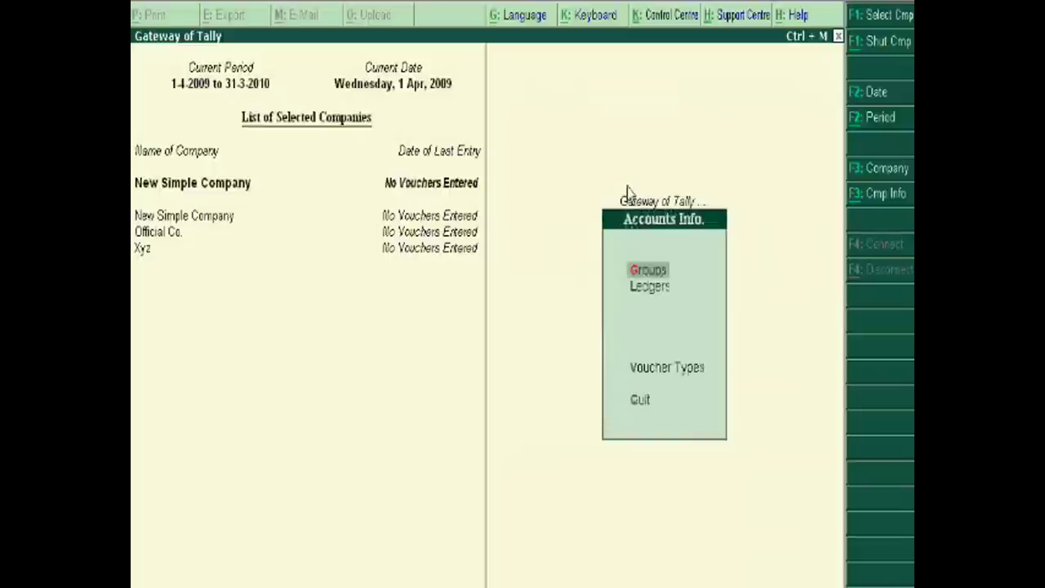
pyautogui.press('Return')
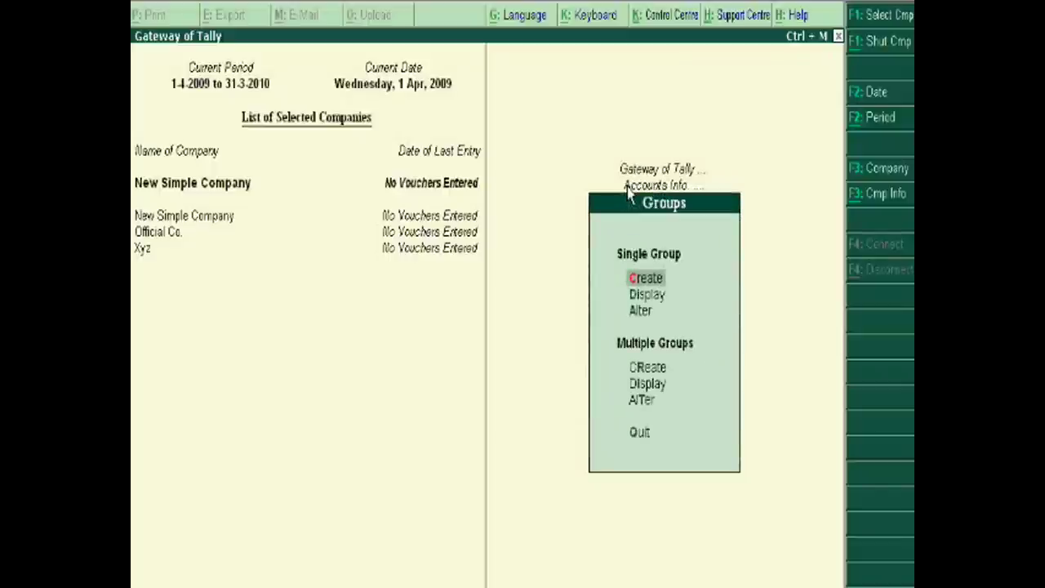
pyautogui.press('Down')
pyautogui.press('Return')
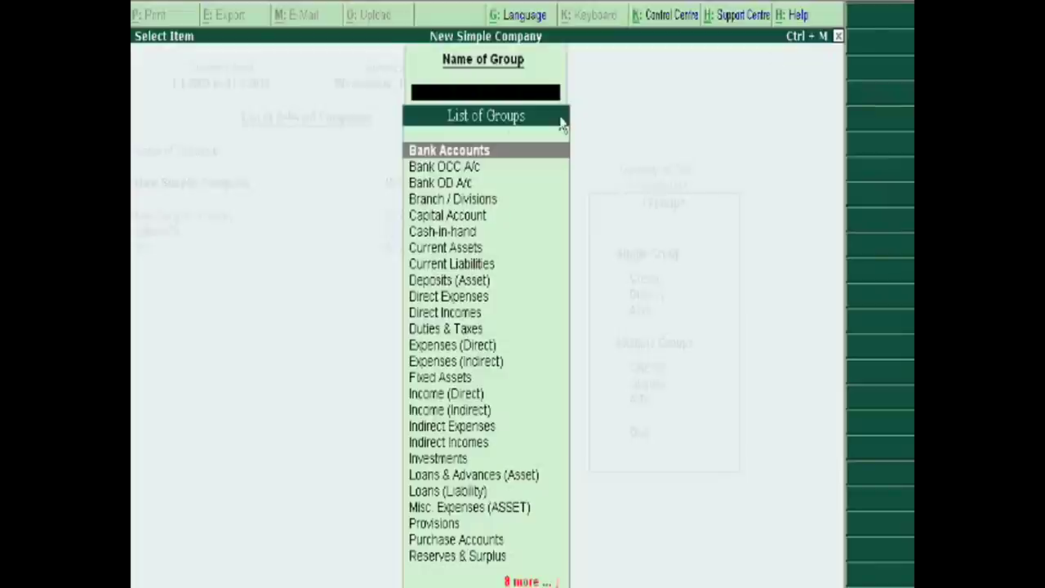
# Step: Search the group list with 'E', then 'Pre', and back out to the Groups options
pyautogui.write('E')
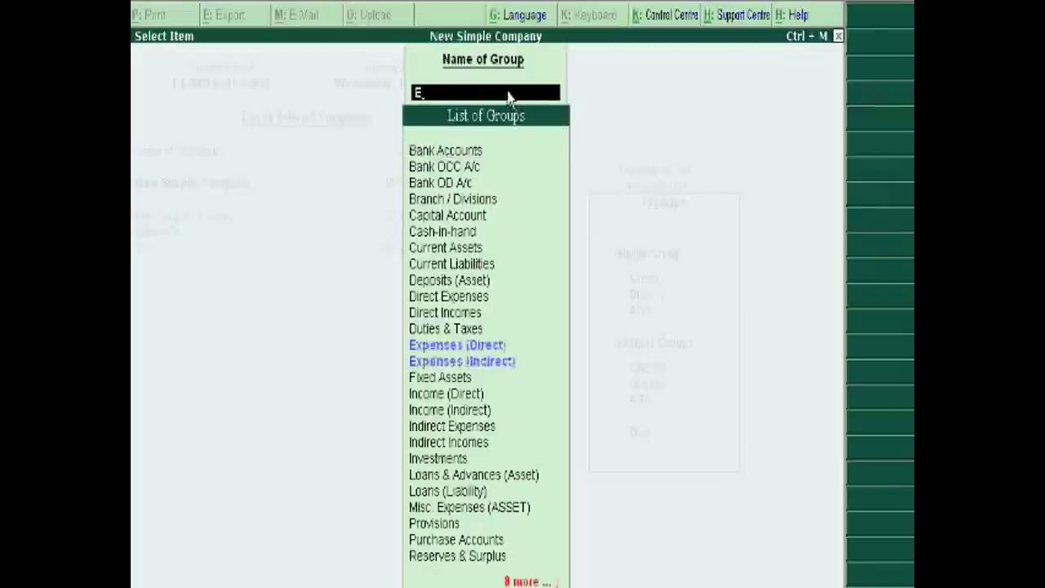
pyautogui.press('space')
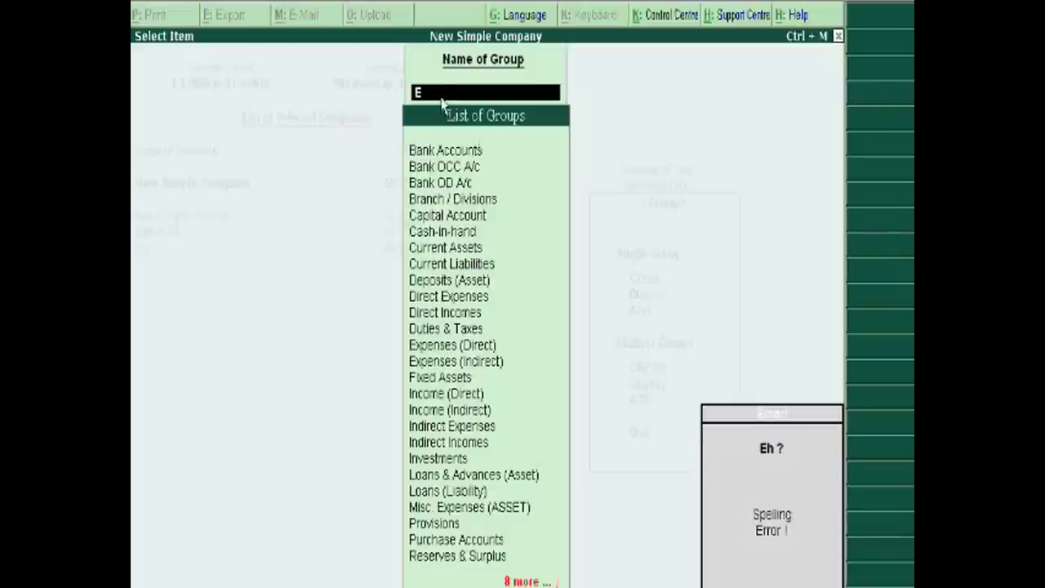
pyautogui.press('BackSpace')
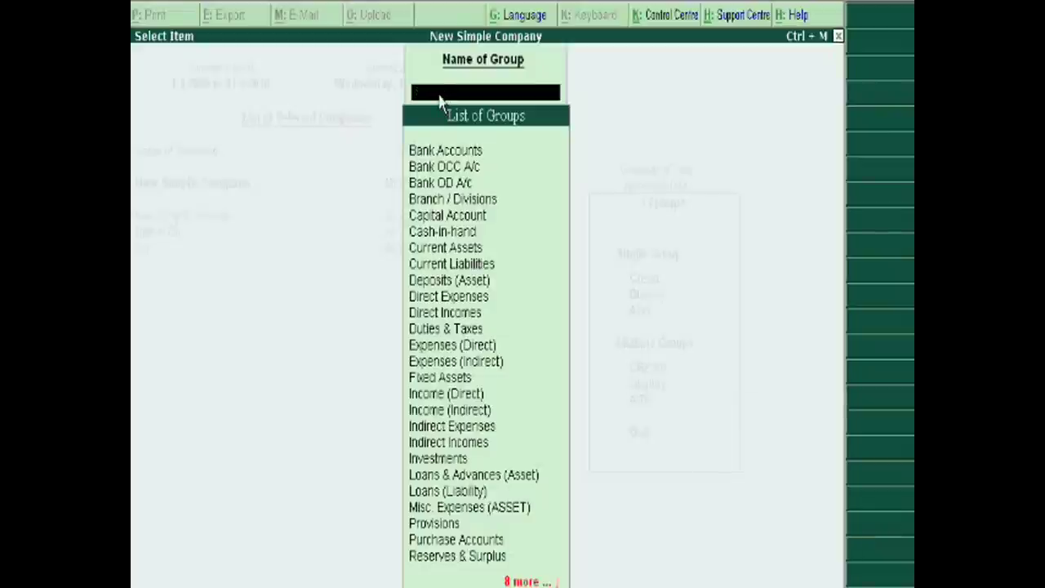
pyautogui.write('Pr')
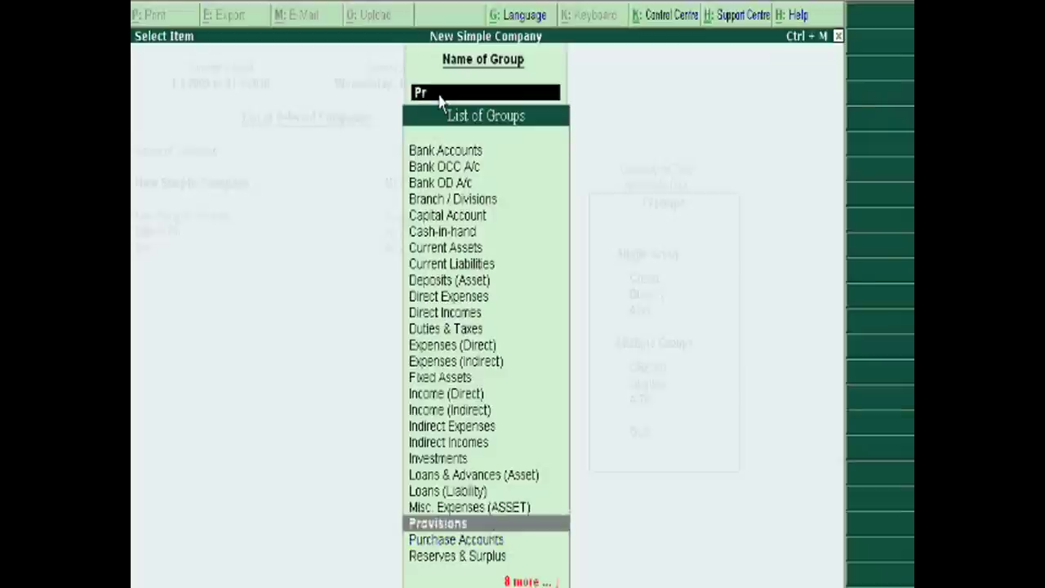
pyautogui.write('e')
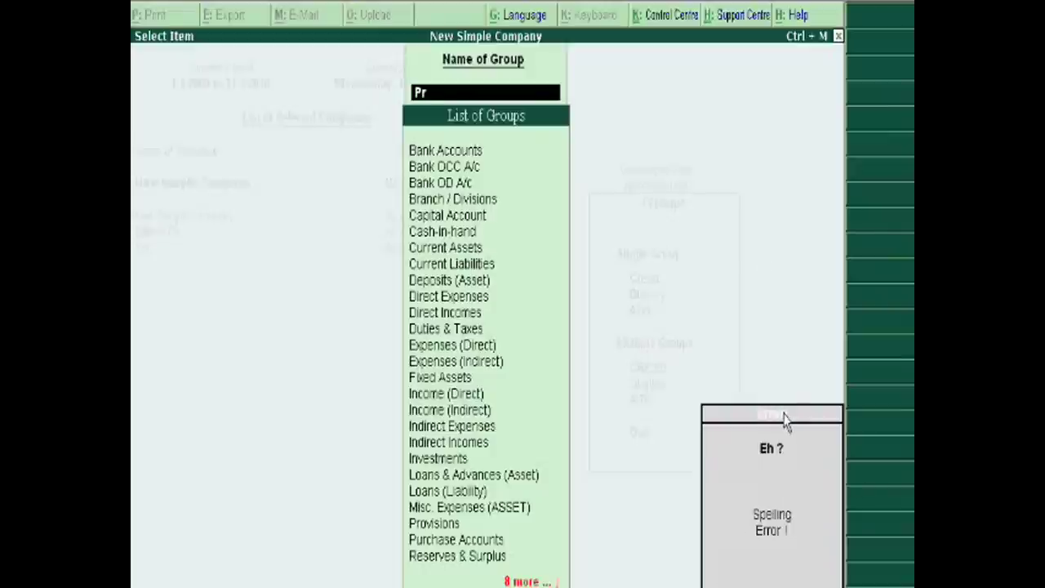
pyautogui.press('Escape')
pyautogui.press('Escape')
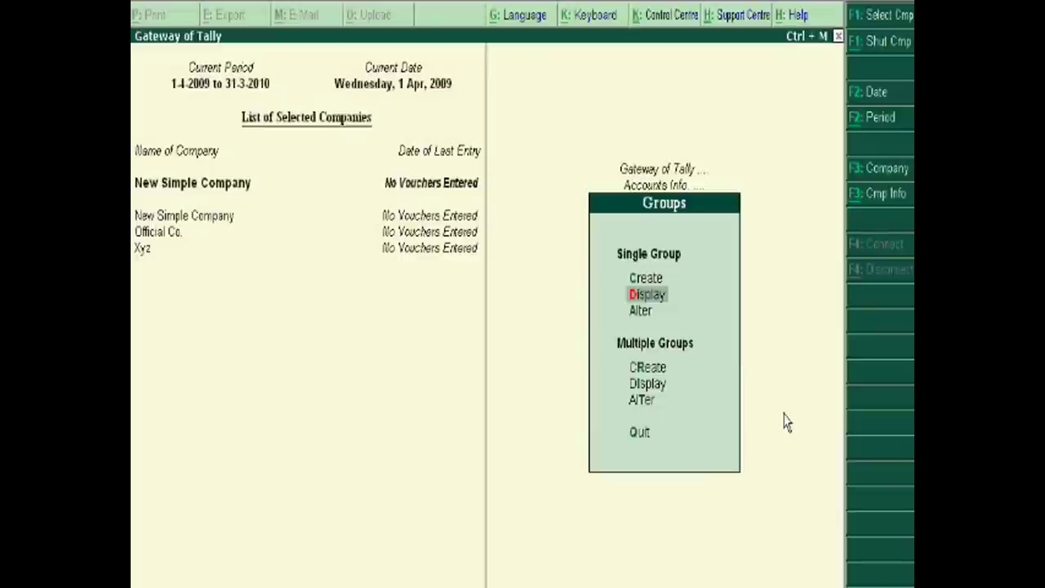
# Step: Load Official Co. through Company Info's Select Company and return to the Gateway
pyautogui.press('Escape')
pyautogui.press('Escape')
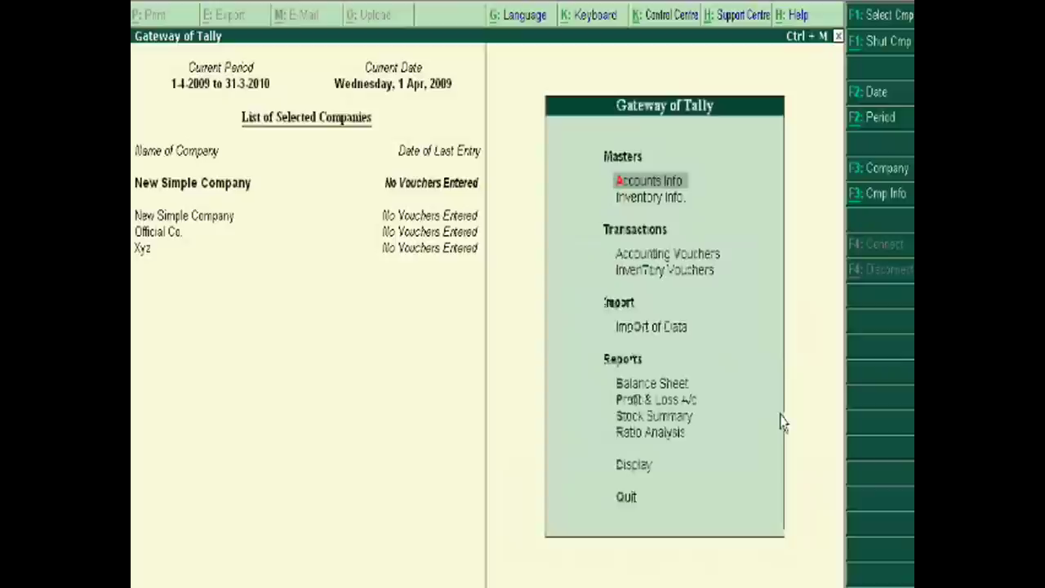
pyautogui.click(882, 196)
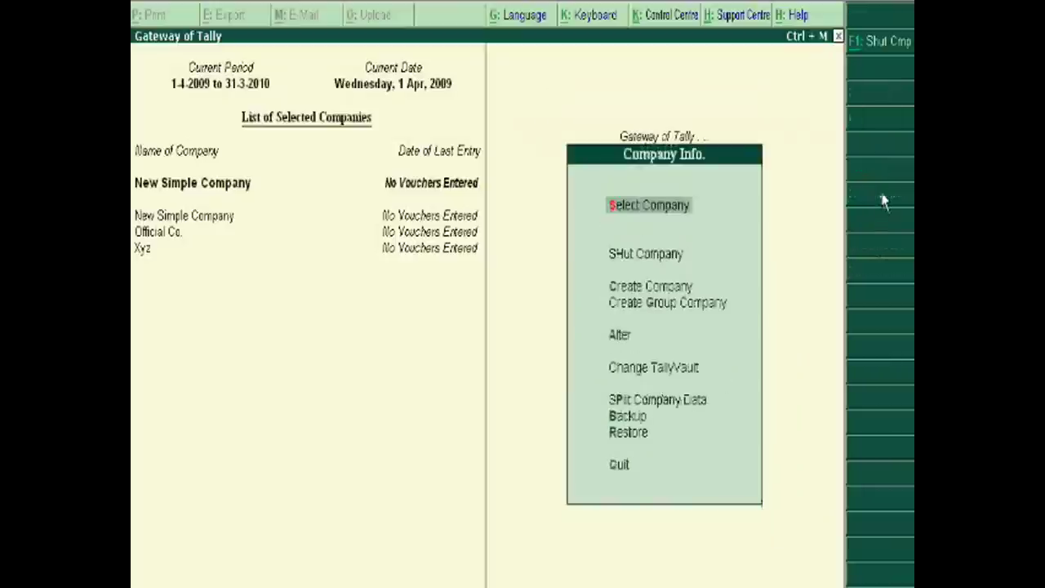
pyautogui.press('Return')
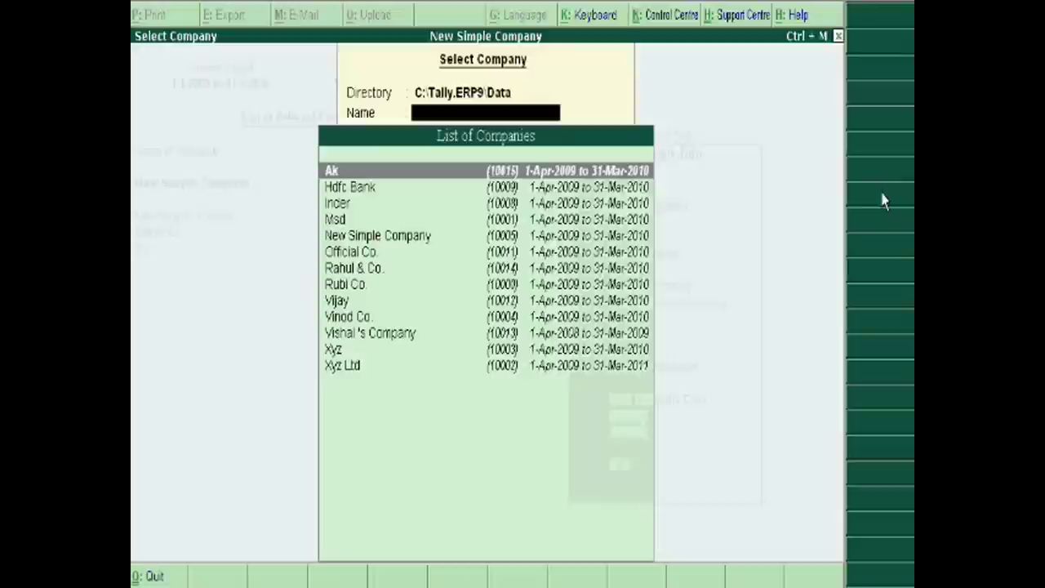
pyautogui.press('Down')
pyautogui.press('Down')
pyautogui.press('Down')
pyautogui.press('Down')
pyautogui.press('Down')
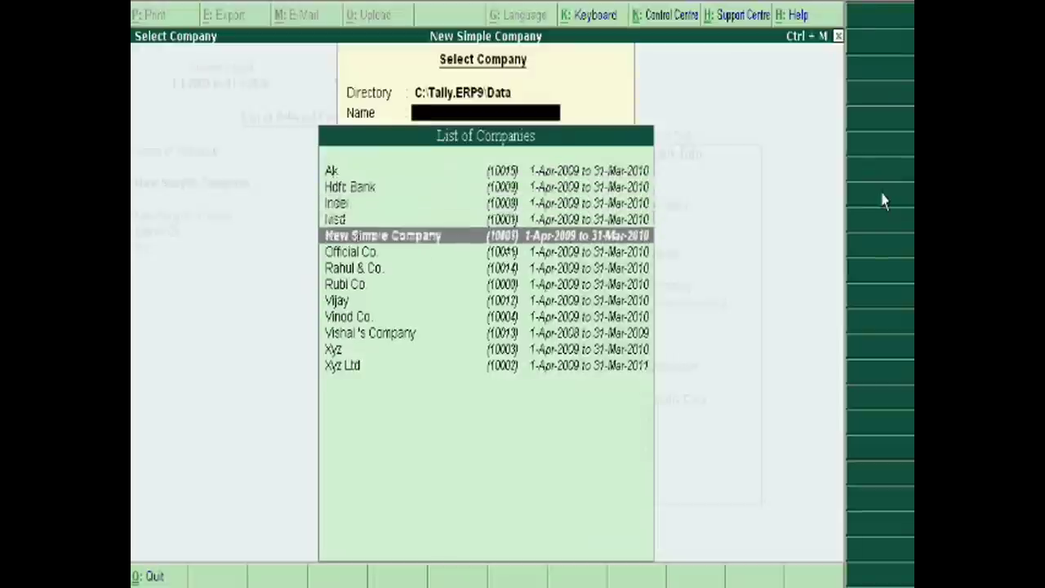
pyautogui.press('Return')
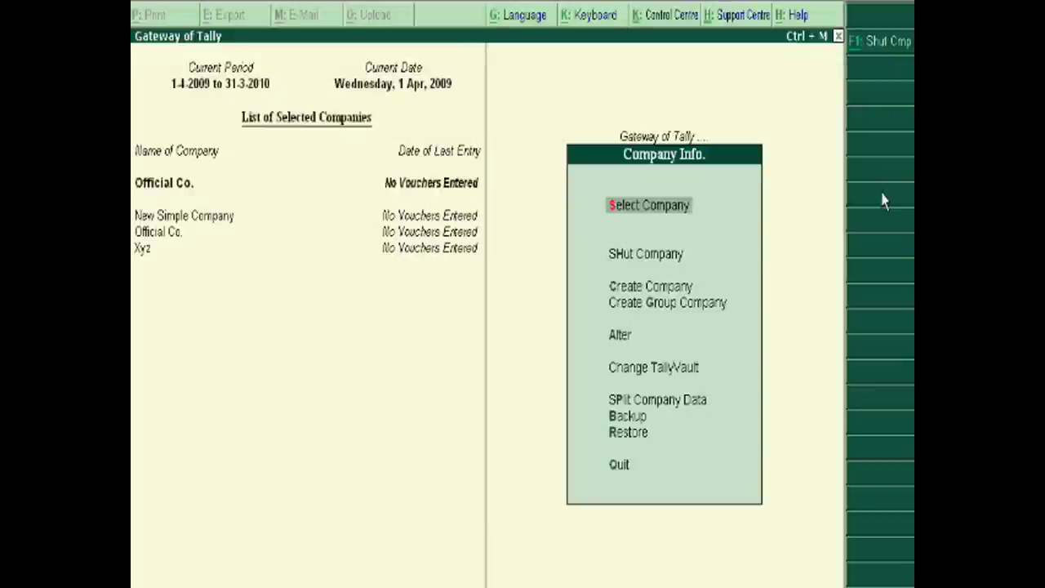
pyautogui.press('Escape')
# Step: Open Single Group Display under Accounts Info > Groups for Official Co
pyautogui.press('Return')
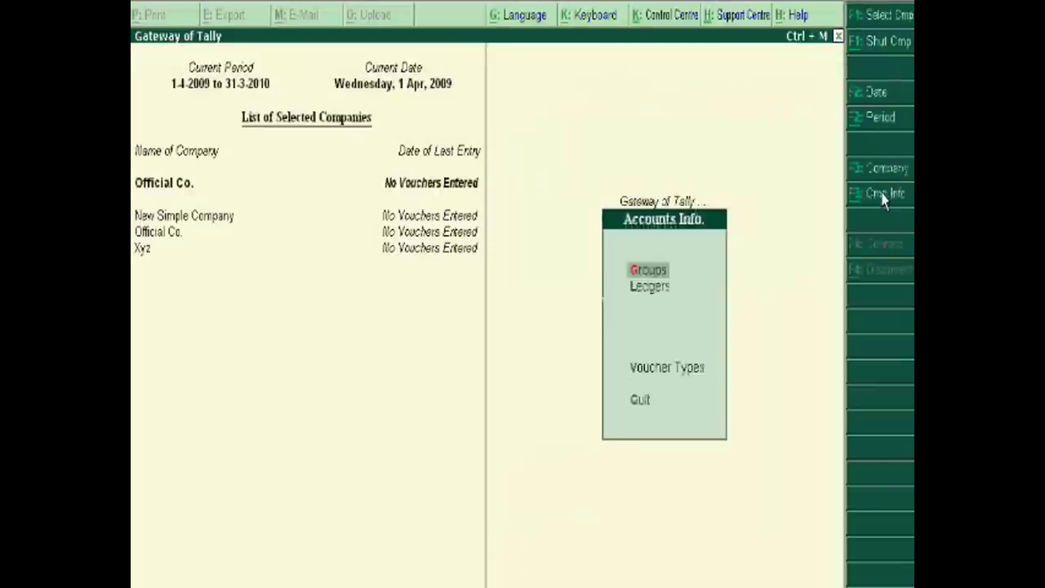
pyautogui.press('Return')
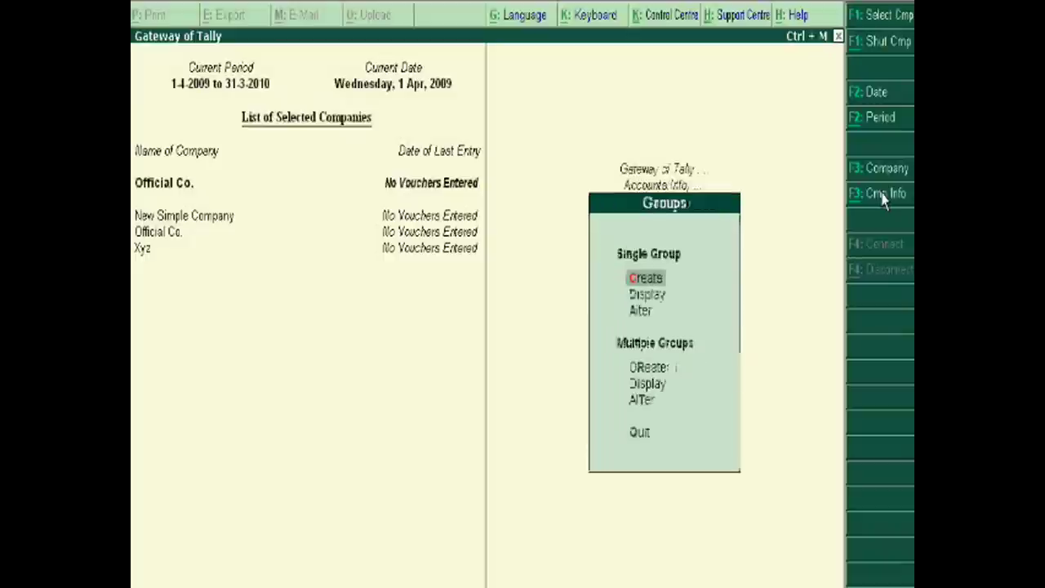
pyautogui.press('Down')
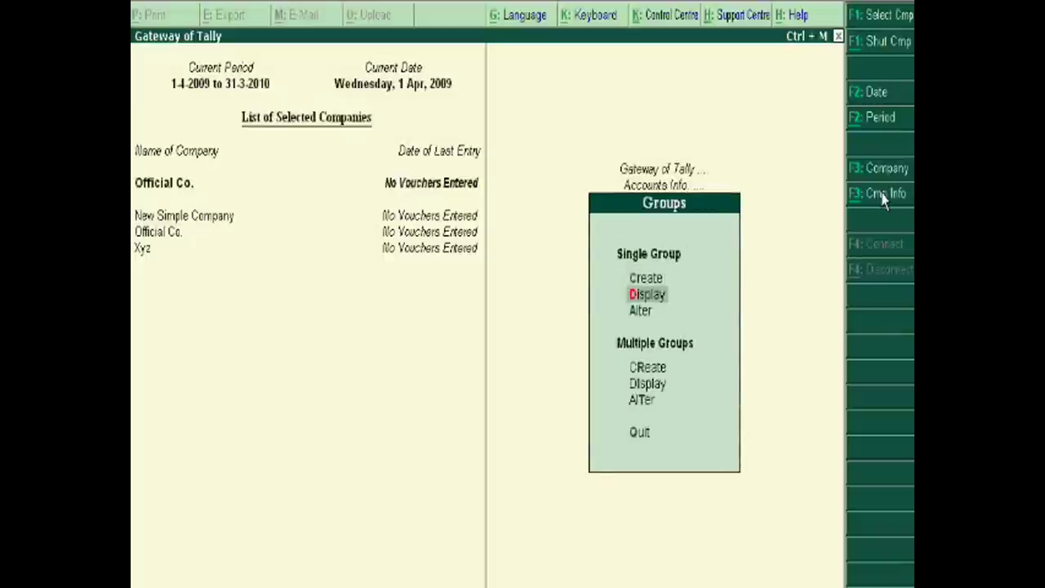
pyautogui.press('Return')
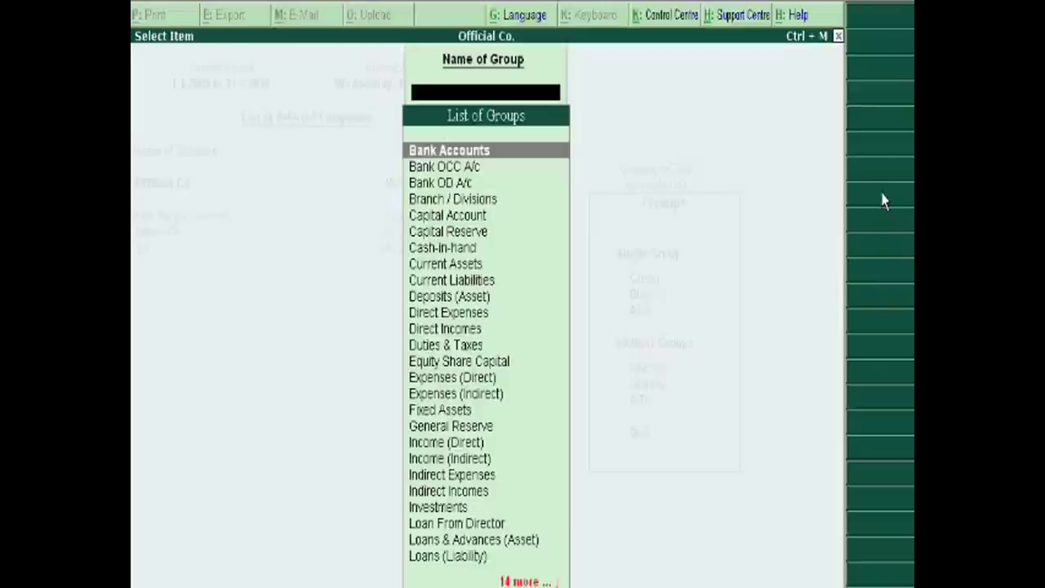
# Step: Browse the group list by typing 'E' and 'P', then close it back to the Groups options
pyautogui.write('E')
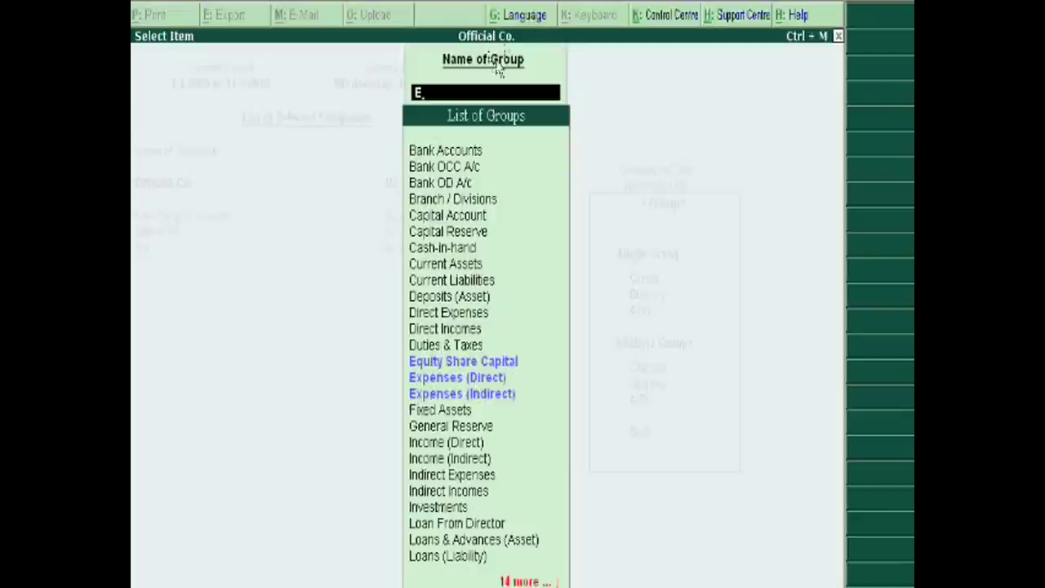
pyautogui.press('BackSpace')
pyautogui.write('P')
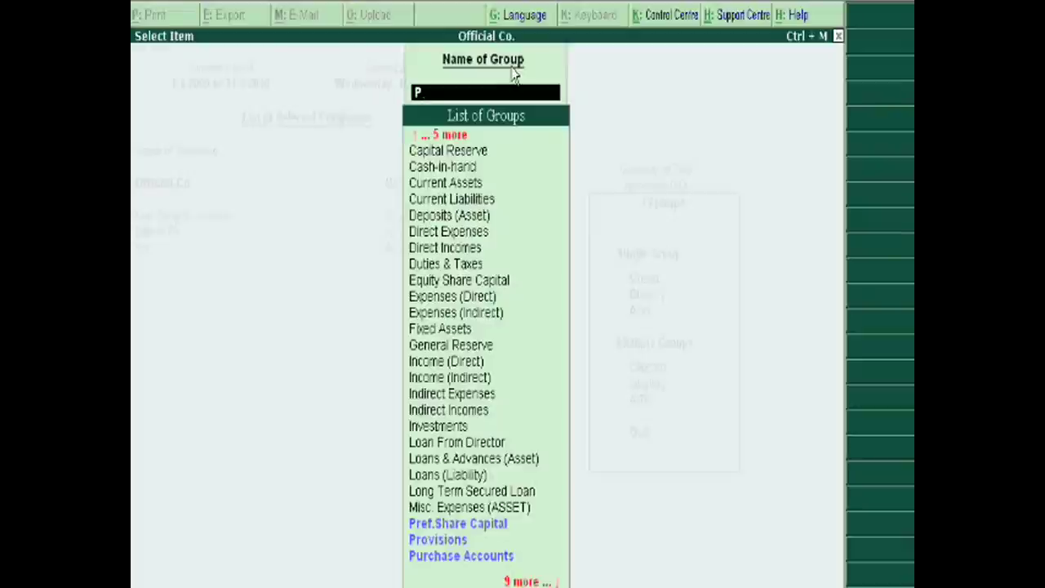
pyautogui.press('BackSpace')
pyautogui.press('Escape')
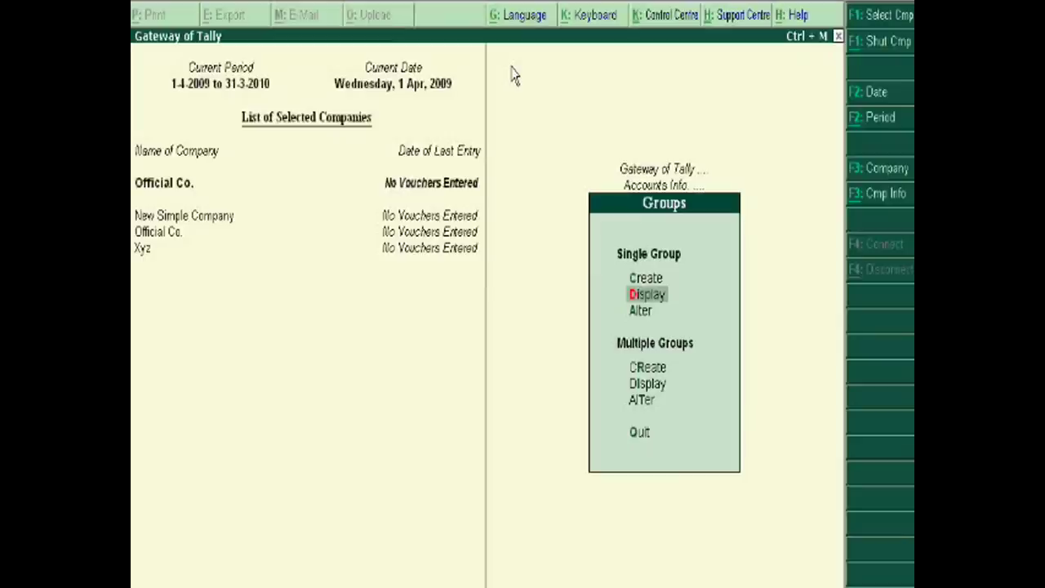
pyautogui.press('Down')
pyautogui.press('Down')
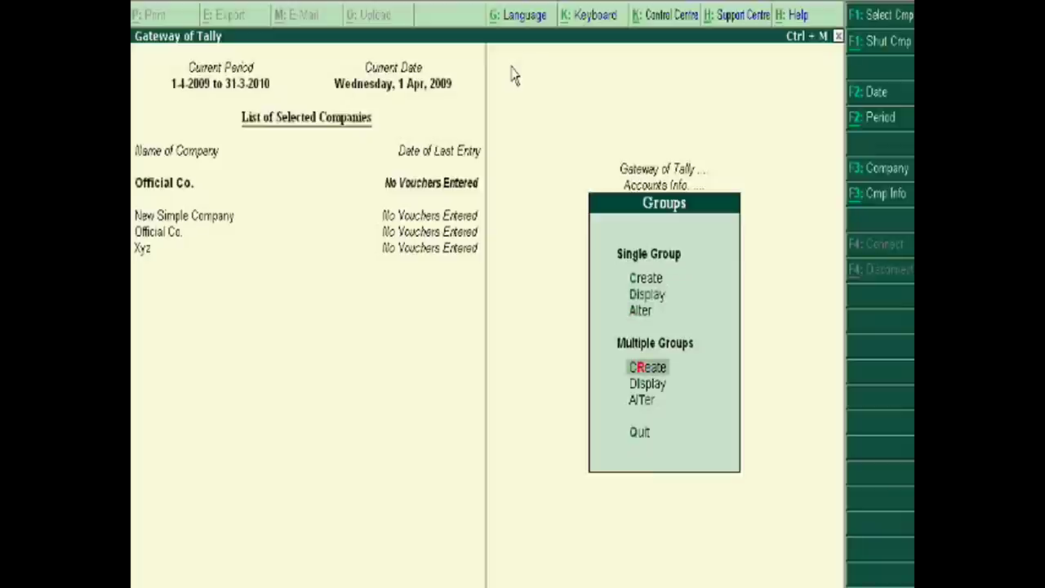
# Step: Start Multiple Groups Alter and choose All Items to list every group
pyautogui.press('Down')
pyautogui.press('Down')
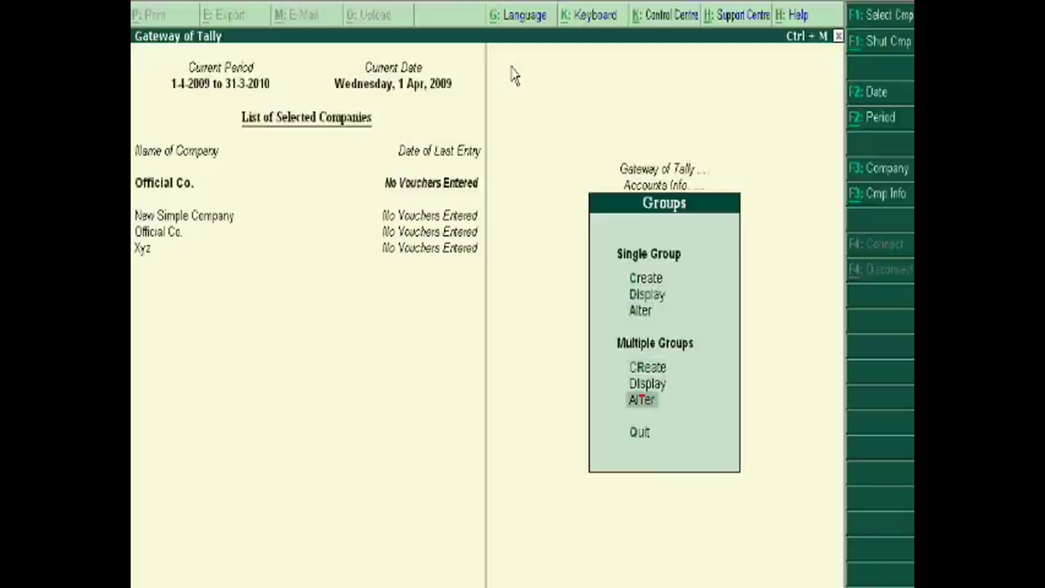
pyautogui.press('Return')
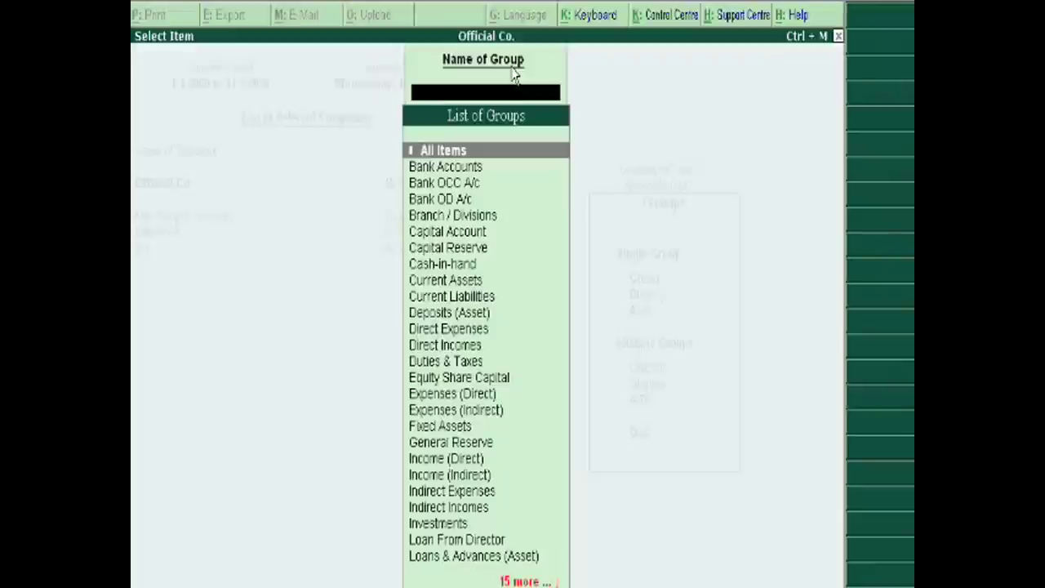
pyautogui.click(429, 151)
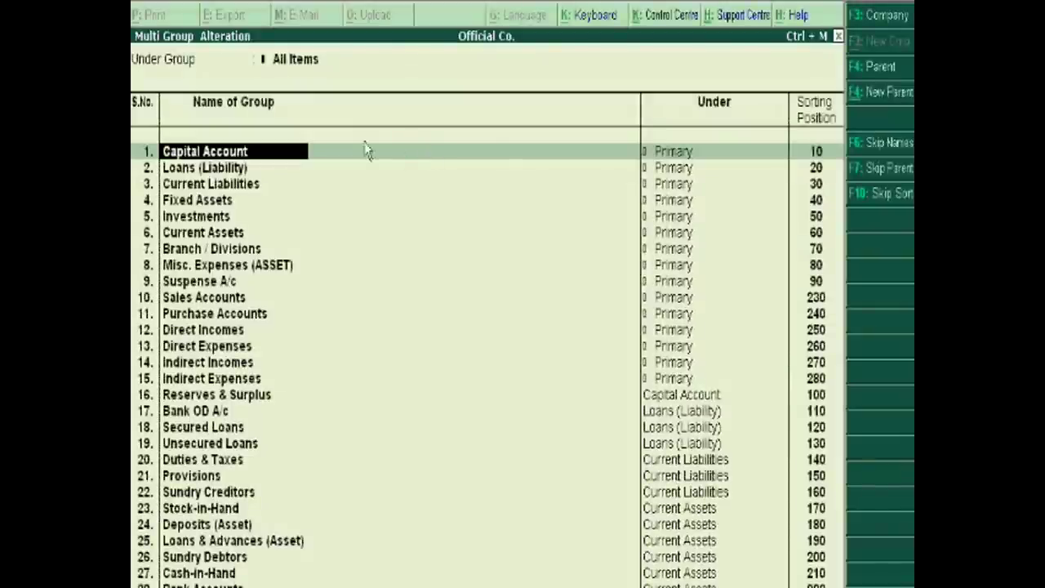
# Step: Switch the alteration to New Simple Company, step through its group rows, then exit to group selection
pyautogui.click(886, 21)
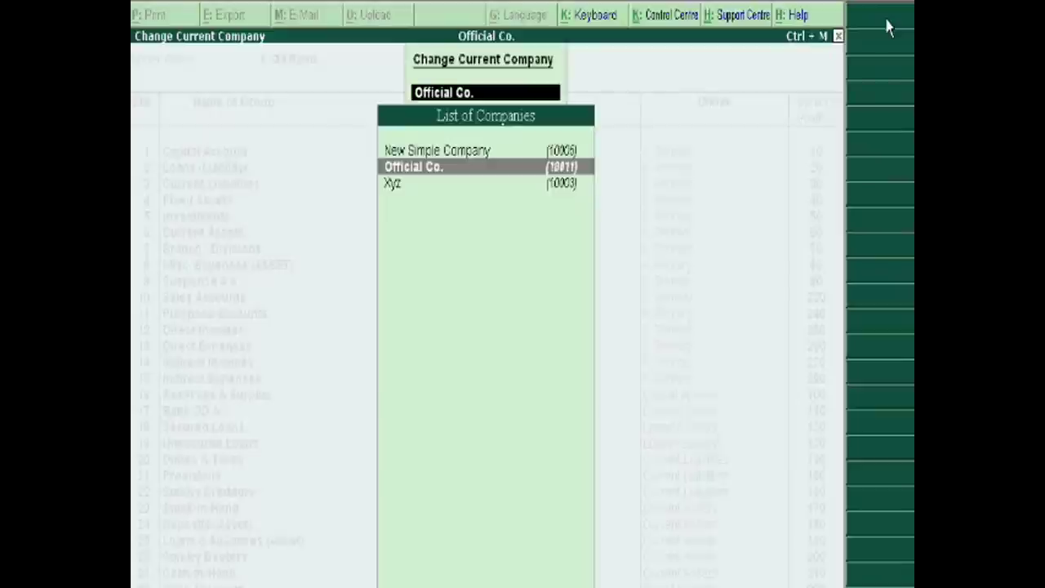
pyautogui.press('Up')
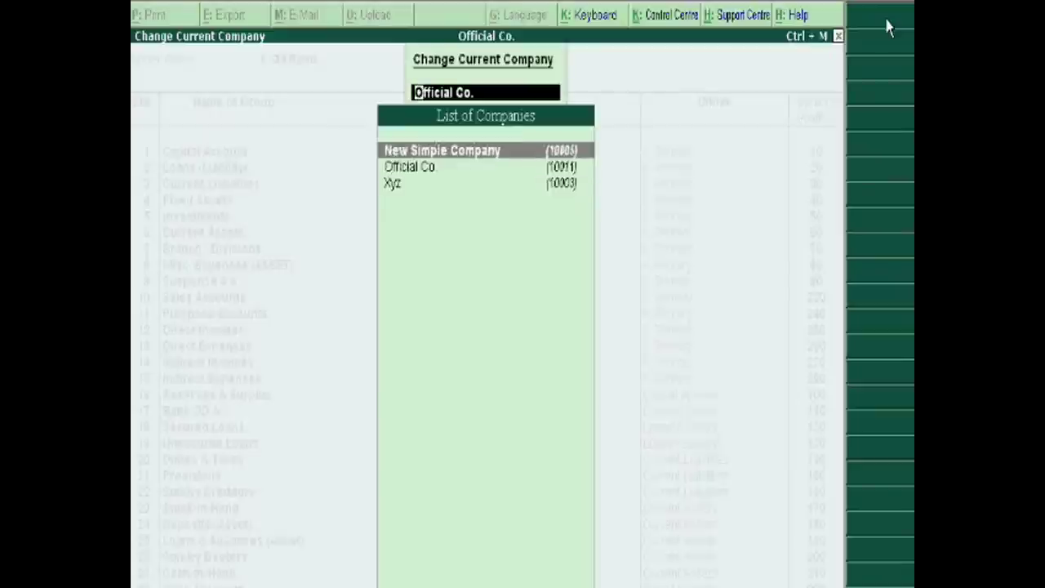
pyautogui.press('Return')
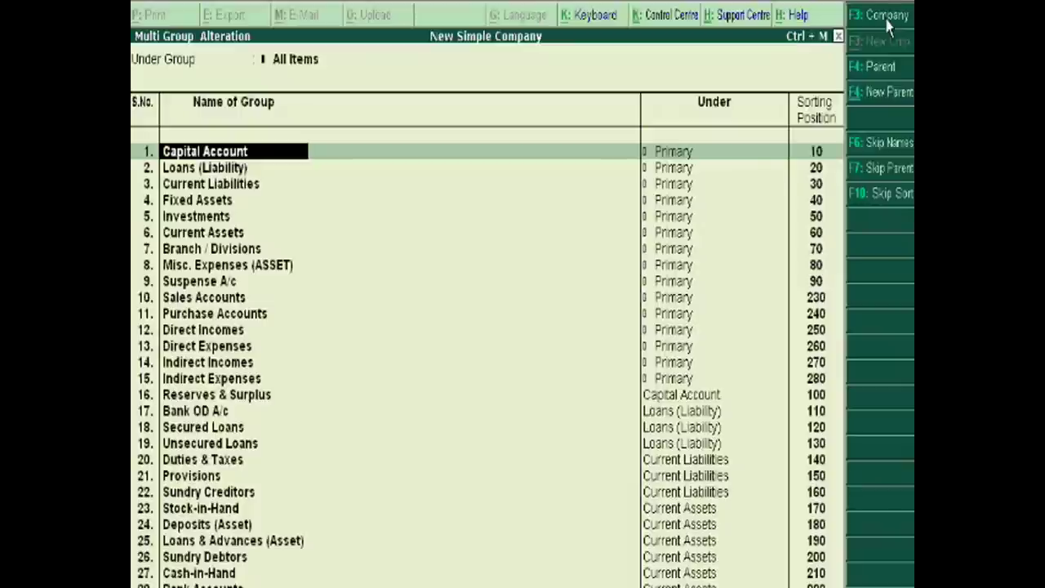
pyautogui.press('Return')
pyautogui.press('Return')
pyautogui.press('Return')
pyautogui.press('Return')
pyautogui.press('Return')
pyautogui.press('Return')
pyautogui.press('Return')
pyautogui.press('Return')
pyautogui.press('Return')
pyautogui.press('Return')
pyautogui.press('Return')
pyautogui.press('Return')
pyautogui.press('Return')
pyautogui.press('Return')
pyautogui.press('Return')
pyautogui.press('Return')
pyautogui.press('Return')
pyautogui.press('Return')
pyautogui.press('Return')
pyautogui.press('Return')
pyautogui.press('Return')
pyautogui.press('Return')
pyautogui.press('Return')
pyautogui.press('Return')
pyautogui.press('Return')
pyautogui.press('Return')
pyautogui.press('Return')
pyautogui.press('Return')
pyautogui.press('Return')
pyautogui.press('Return')
pyautogui.press('Return')
pyautogui.press('Return')
pyautogui.press('Return')
pyautogui.press('Return')
pyautogui.press('Return')
pyautogui.press('Return')
pyautogui.press('Return')
pyautogui.press('Return')
pyautogui.press('Return')
pyautogui.press('Return')
pyautogui.press('Return')
pyautogui.press('Return')
pyautogui.press('Return')
pyautogui.press('Return')
pyautogui.press('Return')
pyautogui.press('Return')
pyautogui.press('Return')
pyautogui.press('Return')
pyautogui.press('Return')
pyautogui.press('Return')
pyautogui.press('Return')
pyautogui.press('Return')
pyautogui.press('Return')
pyautogui.press('Return')
pyautogui.press('Return')
pyautogui.press('Return')
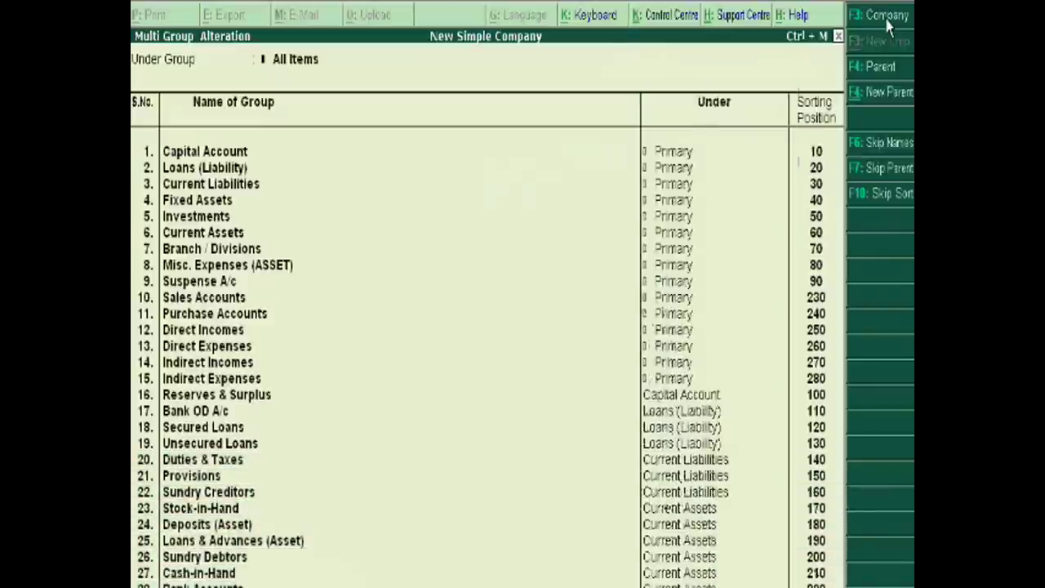
pyautogui.press('Return')
pyautogui.press('Return')
pyautogui.press('Return')
pyautogui.press('Return')
pyautogui.press('Return')
pyautogui.press('Return')
pyautogui.press('Return')
pyautogui.press('Return')
pyautogui.press('Return')
pyautogui.press('Return')
pyautogui.press('Return')
pyautogui.press('Return')
pyautogui.press('Return')
pyautogui.press('Return')
pyautogui.press('Return')
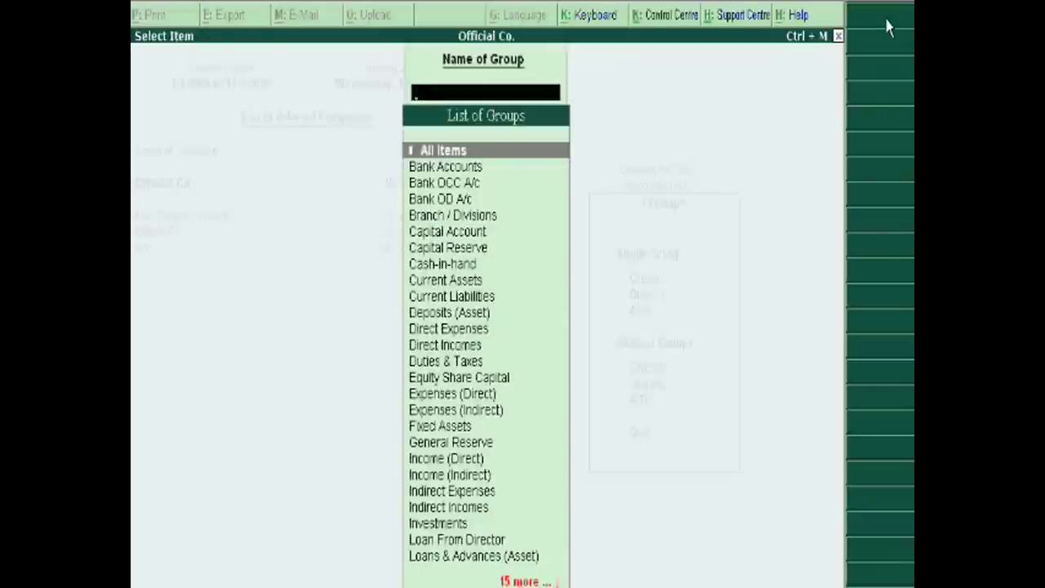
pyautogui.press('Escape')
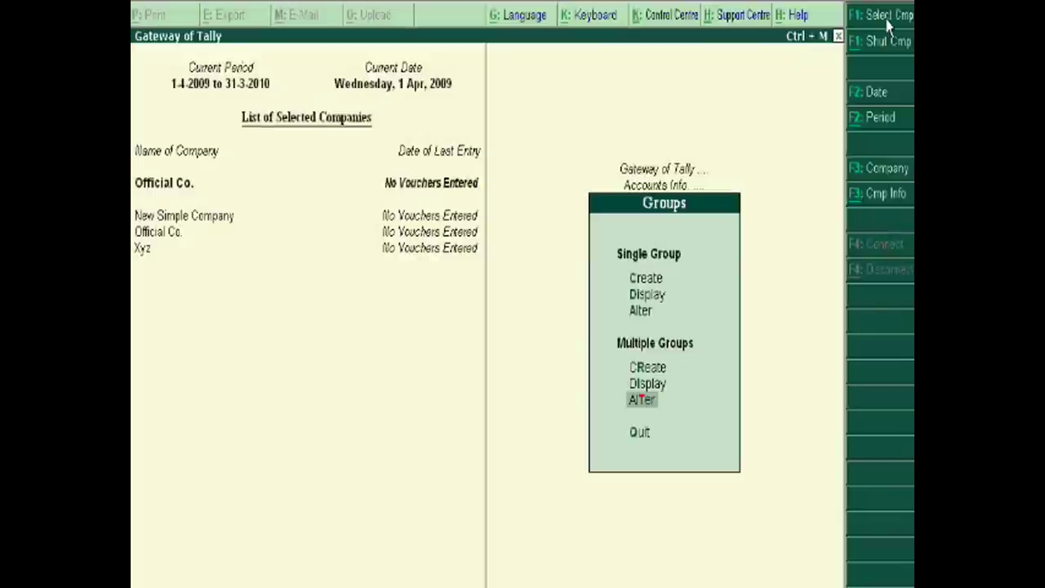
# Step: Load New Simple Company from Company Info's Select Company list on the Gateway
pyautogui.press('Escape')
pyautogui.press('Escape')
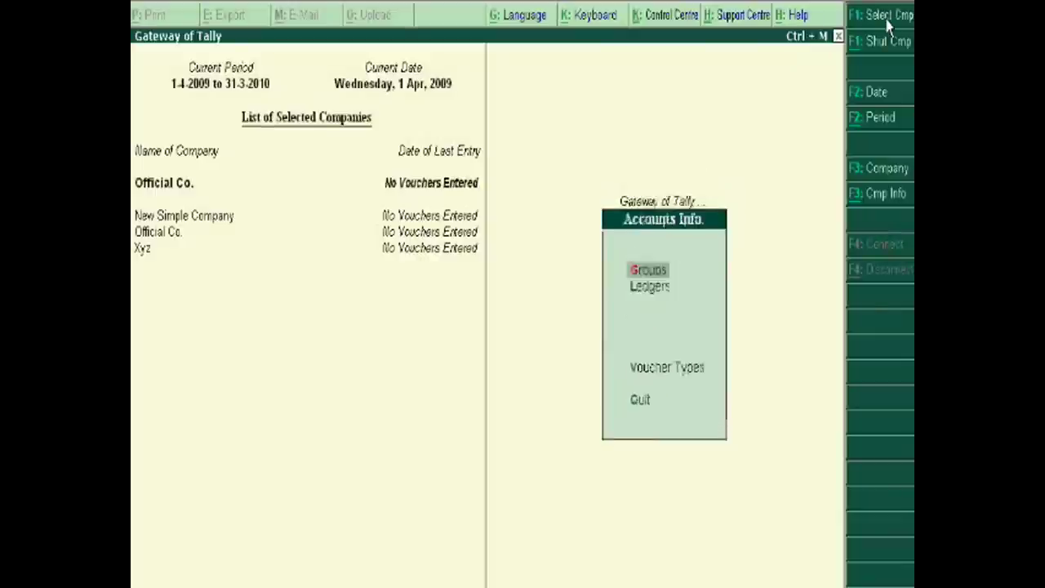
pyautogui.click(885, 196)
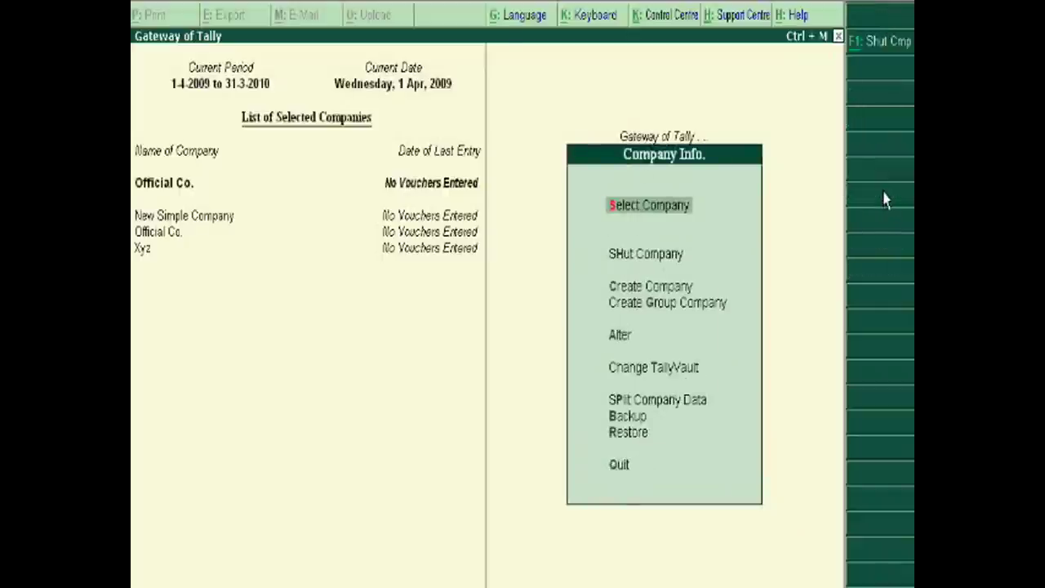
pyautogui.press('Return')
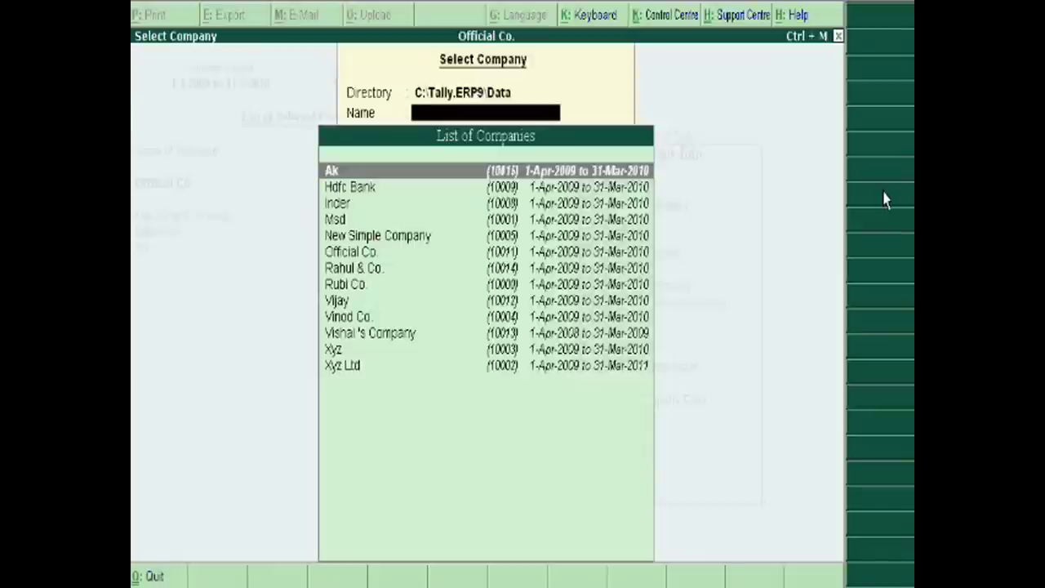
pyautogui.press('Down')
pyautogui.press('Down')
pyautogui.press('Down')
pyautogui.press('Down')
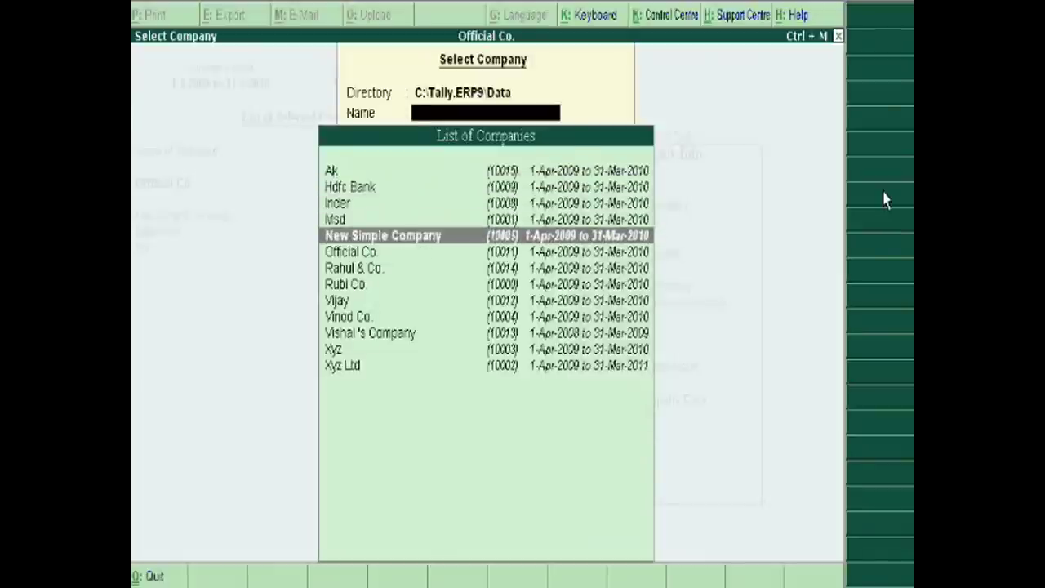
pyautogui.press('Return')
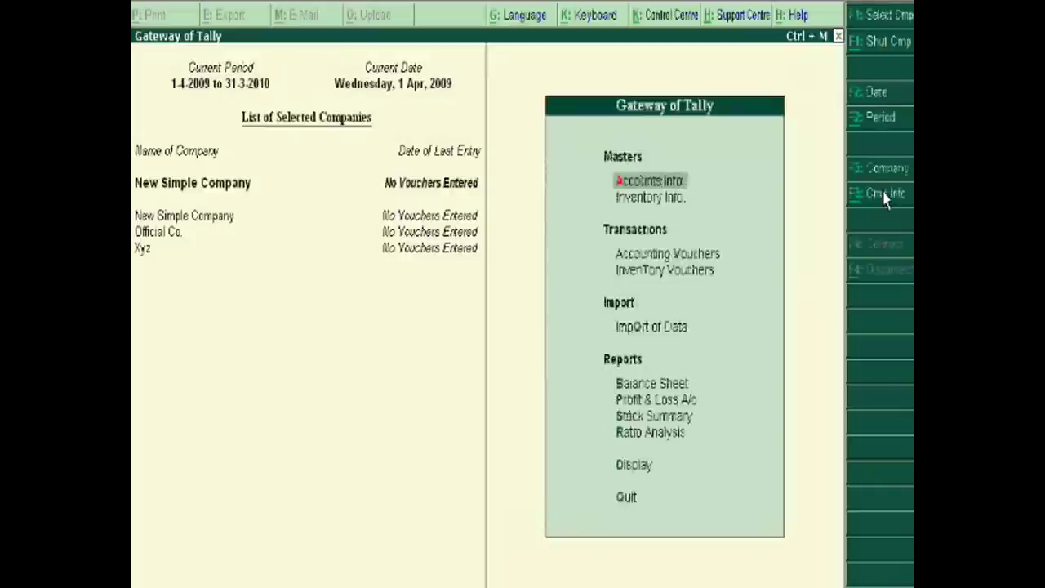
# Step: Open Single Group Display and filter the group list to names starting with 'Pr'
pyautogui.press('Return')
pyautogui.press('Return')
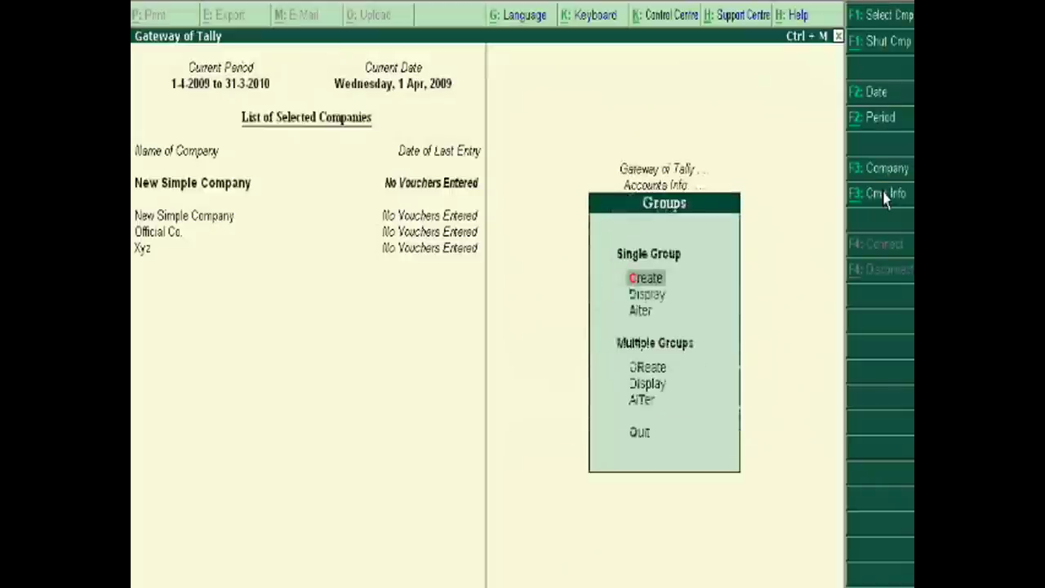
pyautogui.press('Down')
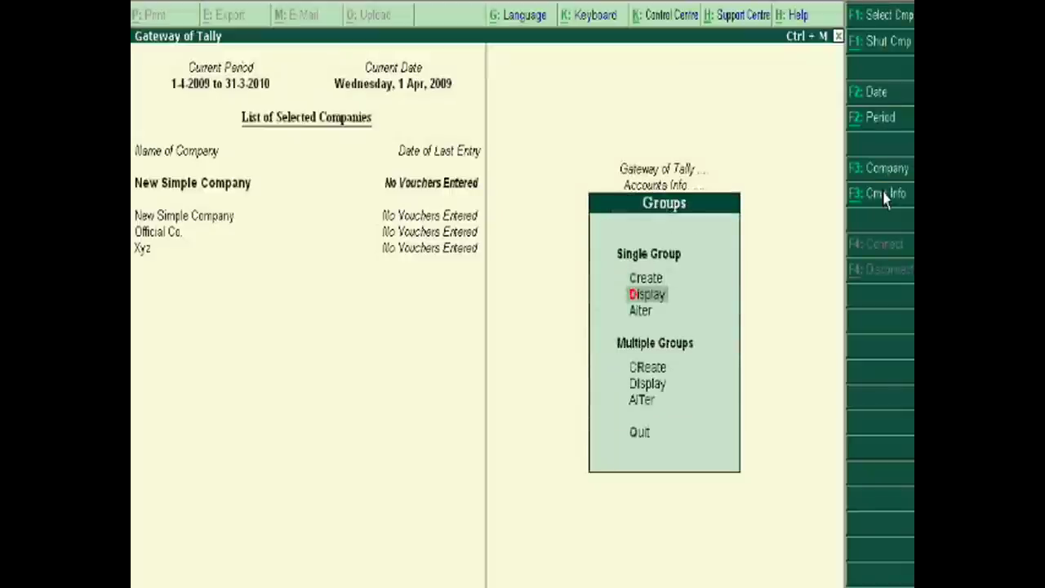
pyautogui.press('Return')
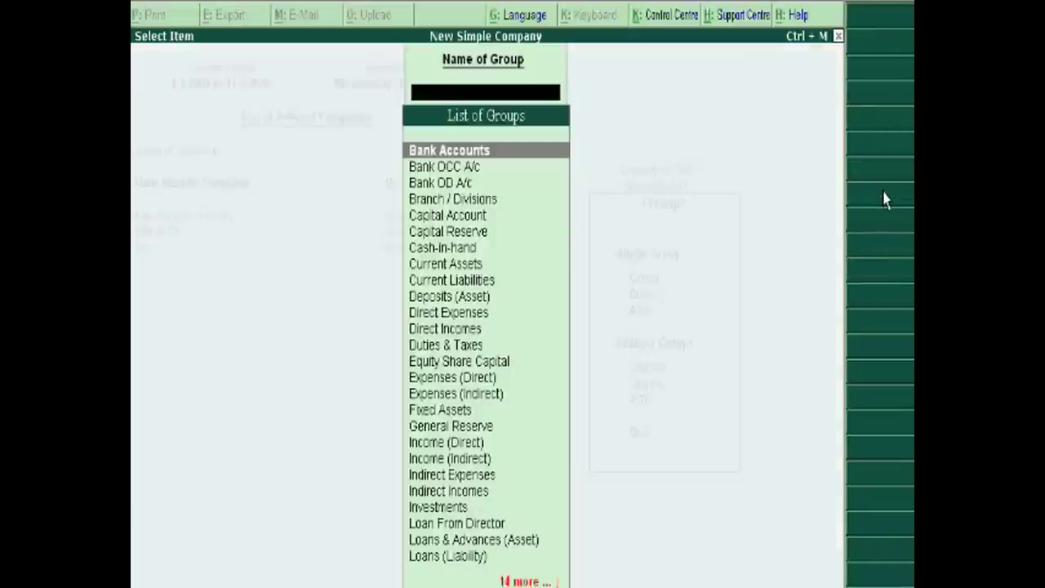
pyautogui.write('E')
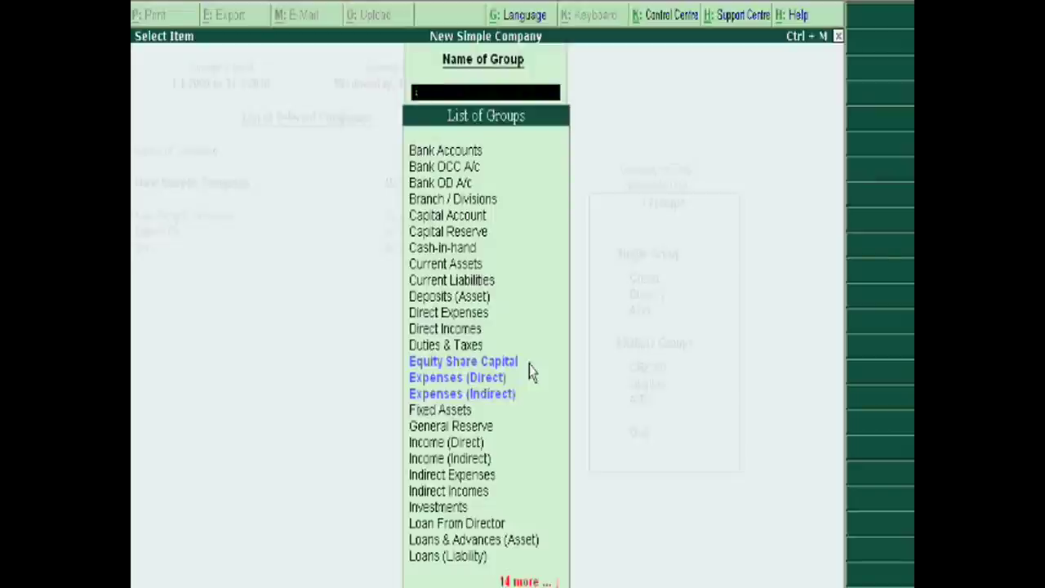
pyautogui.press('BackSpace')
pyautogui.write('Pr')
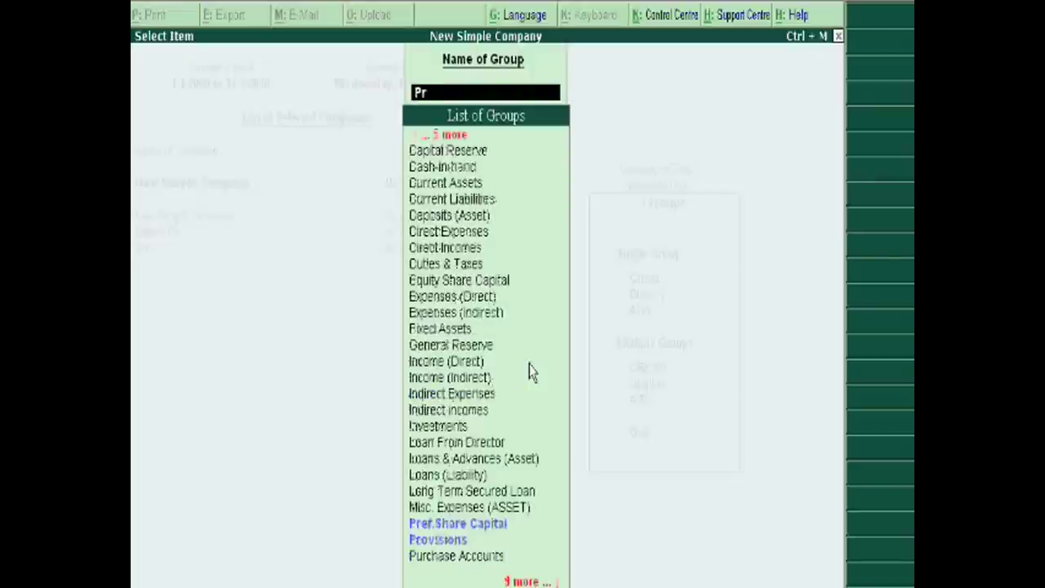